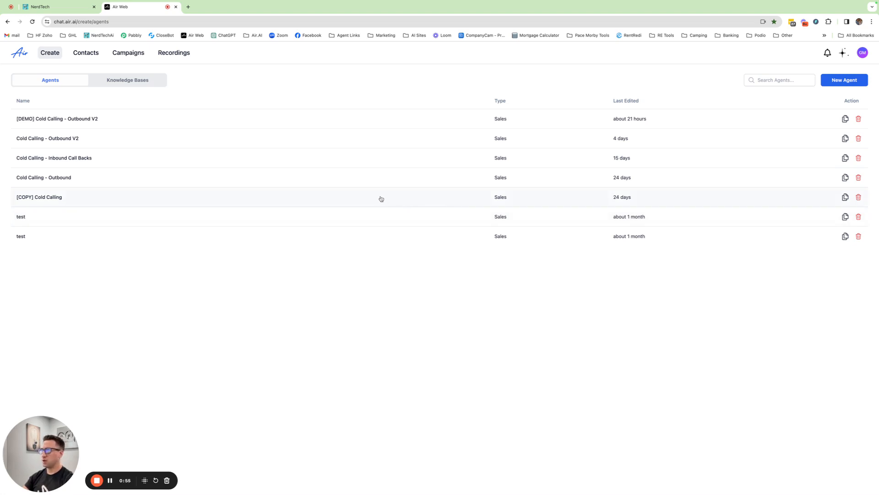
# - Switch to Excel and review the Dummy Data workbook's contact columns and its macros
pyautogui.hotkey('ctrl', 'Left')
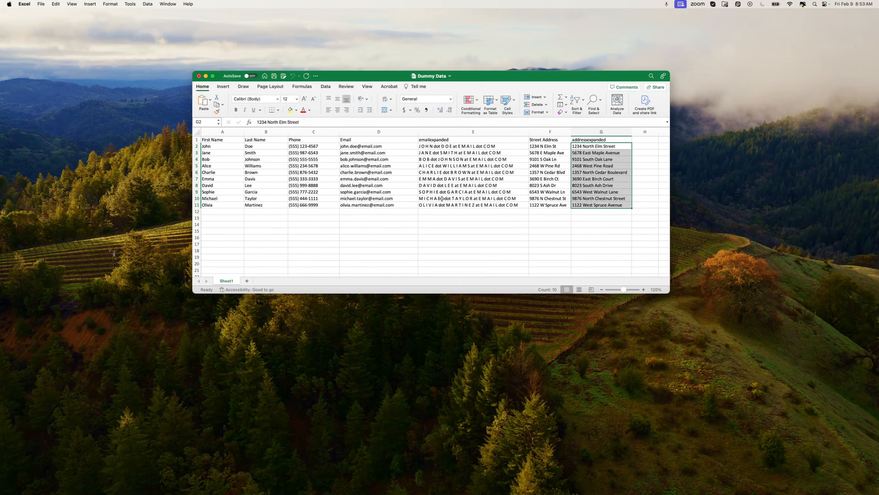
pyautogui.scroll(2, 441, 195)
pyautogui.click(133, 5)
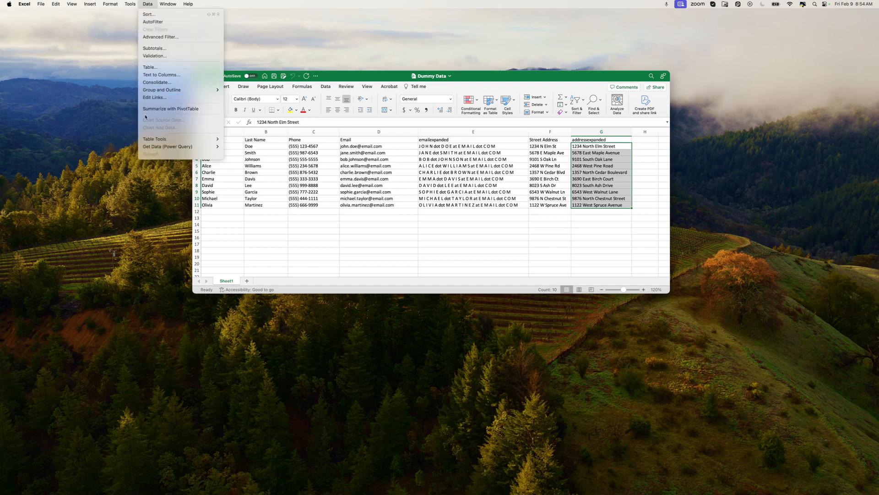
pyautogui.moveTo(144, 151)
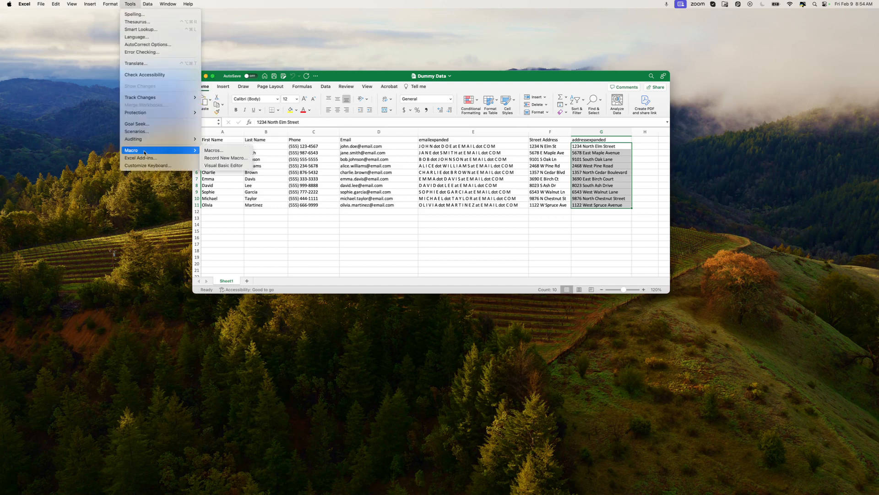
pyautogui.click(212, 151)
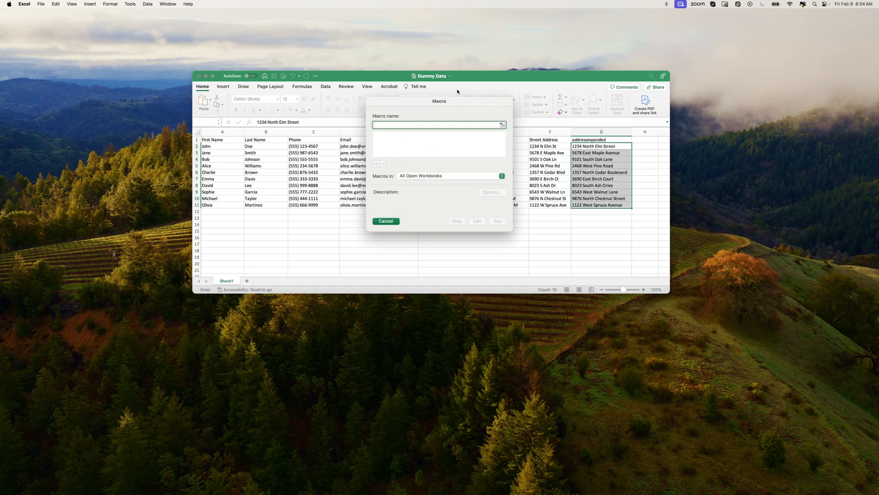
pyautogui.click(396, 223)
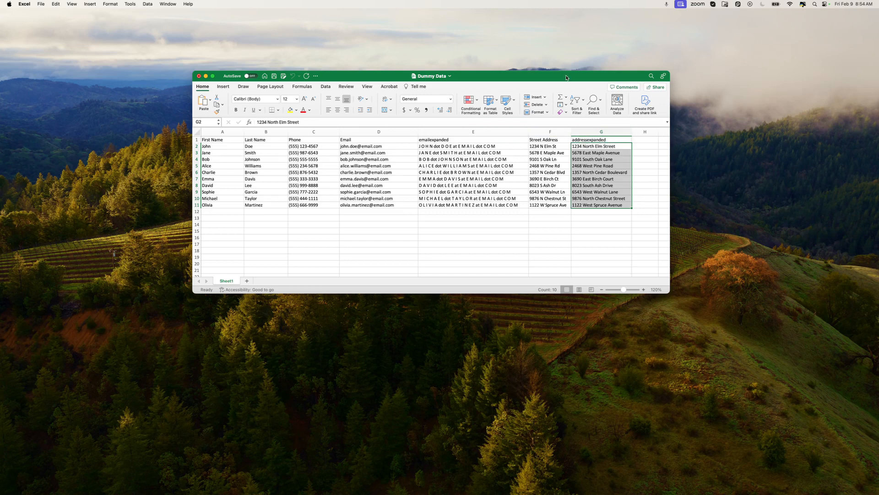
pyautogui.moveTo(566, 77); pyautogui.dragTo(544, 51)
pyautogui.click(620, 129)
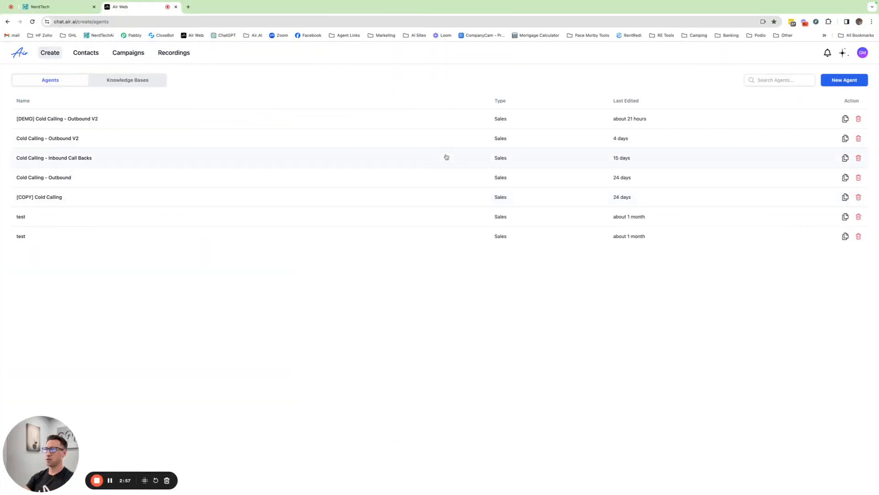
# - Create a new contact list named Dummy Data
pyautogui.click(94, 56)
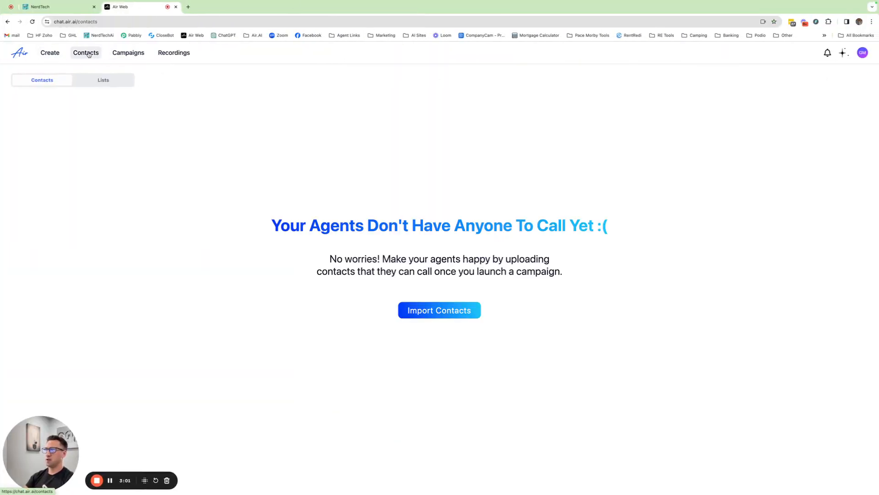
pyautogui.click(107, 81)
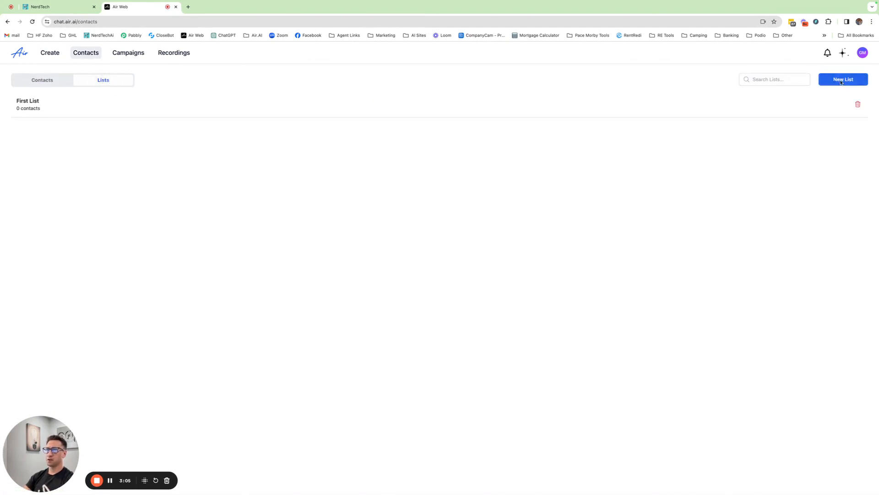
pyautogui.click(843, 79)
pyautogui.click(454, 256)
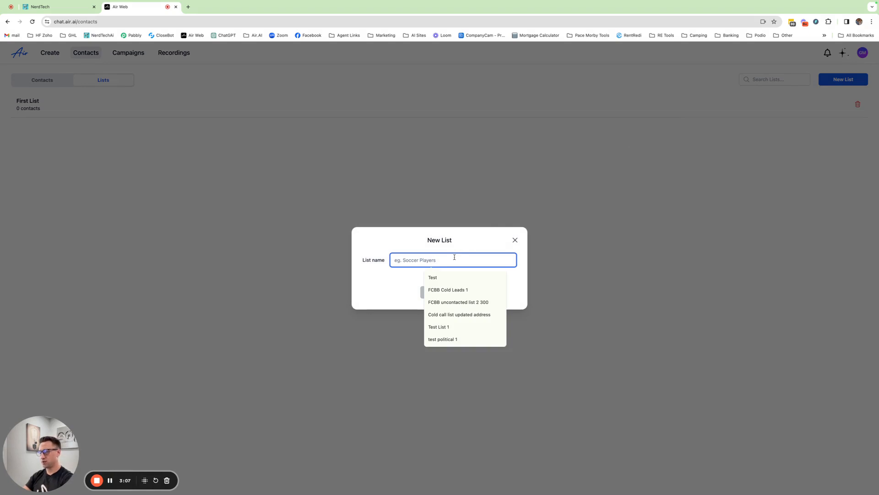
pyautogui.write('Dummy Data')
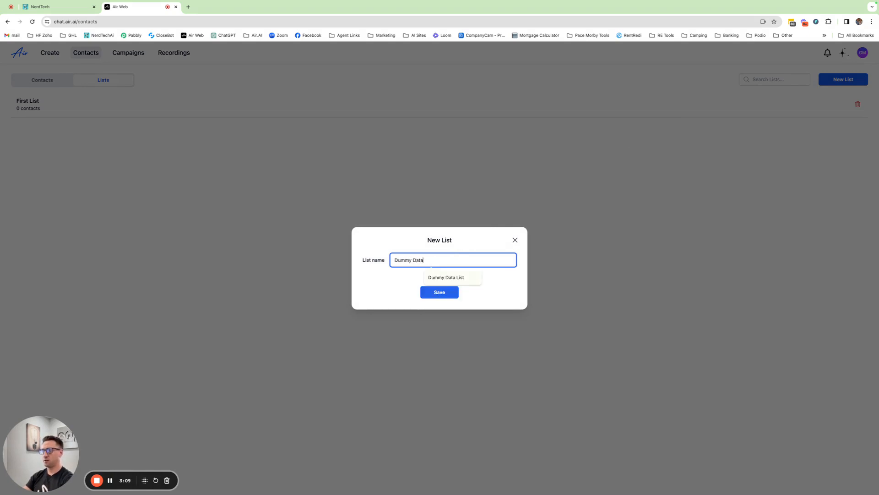
pyautogui.click(439, 296)
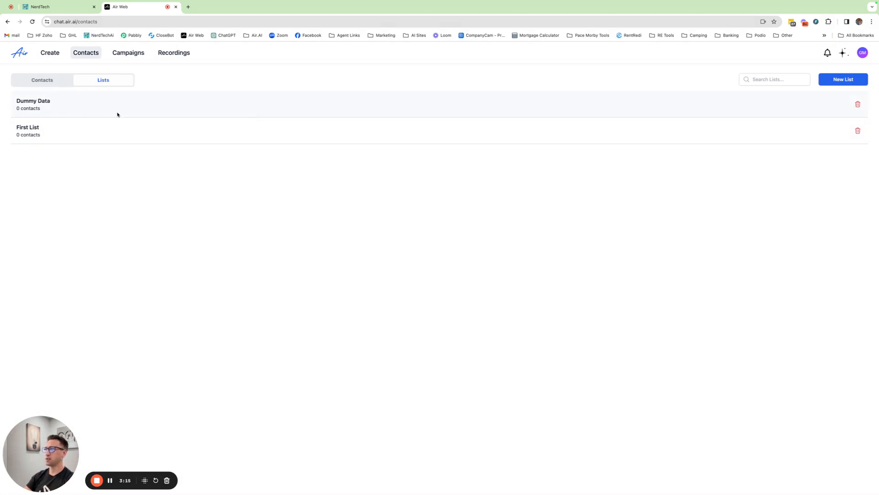
# - Start importing contacts into the Dummy Data list, accepting the consent confirmation
pyautogui.click(50, 81)
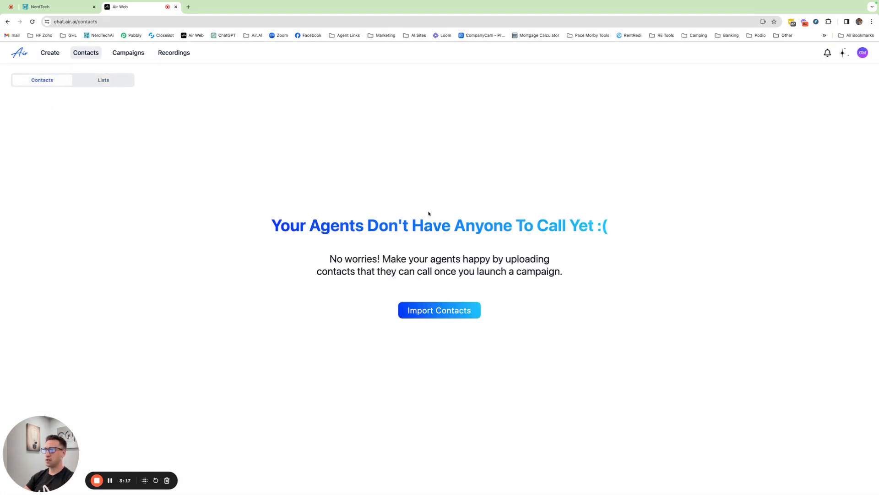
pyautogui.click(433, 311)
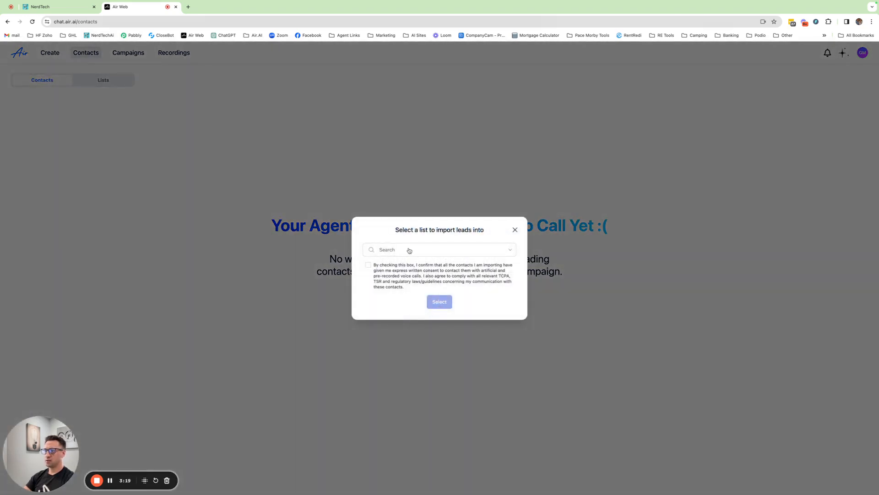
pyautogui.click(411, 250)
pyautogui.click(391, 266)
pyautogui.click(368, 265)
pyautogui.click(448, 304)
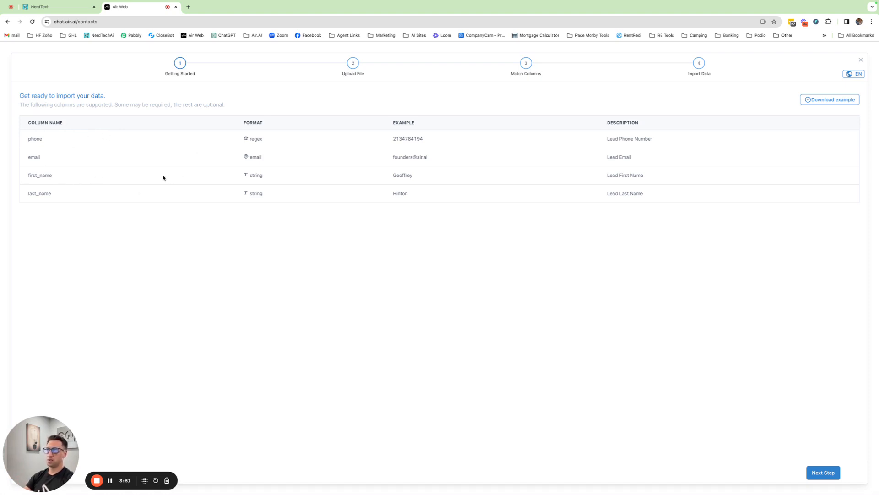
# - Upload the Dummy Data .xlsx file in the import wizard
pyautogui.click(826, 474)
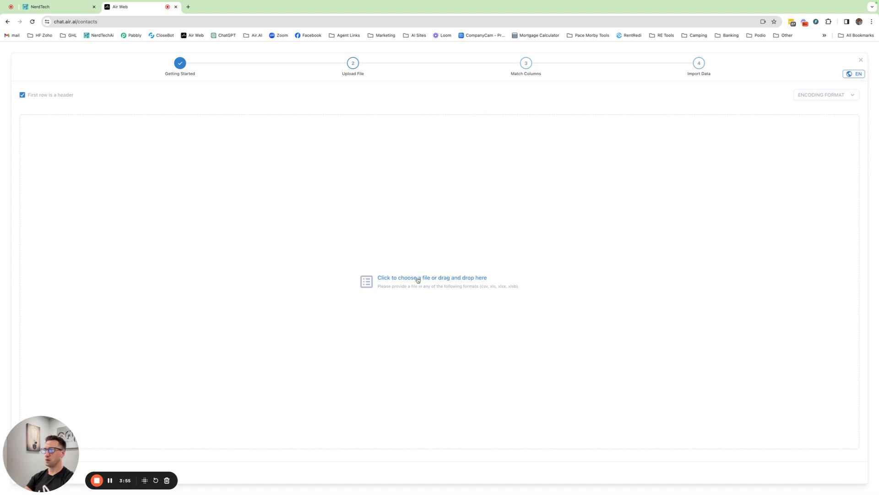
pyautogui.click(417, 278)
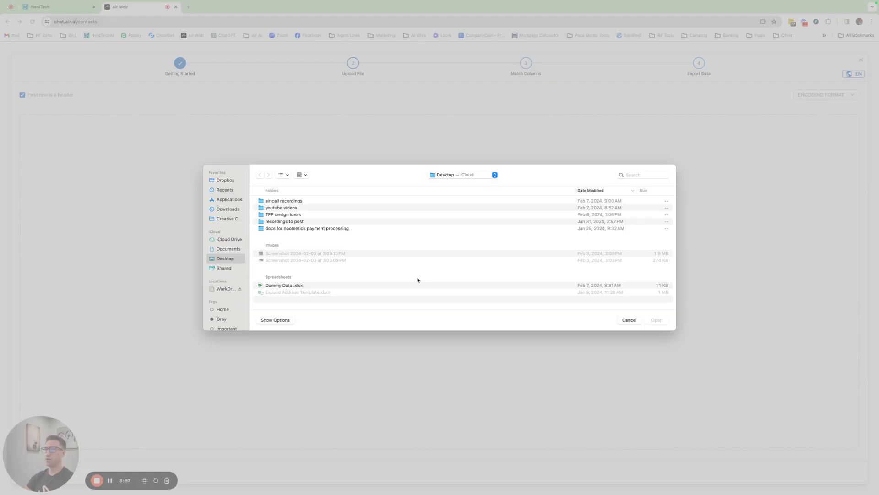
pyautogui.doubleClick(290, 285)
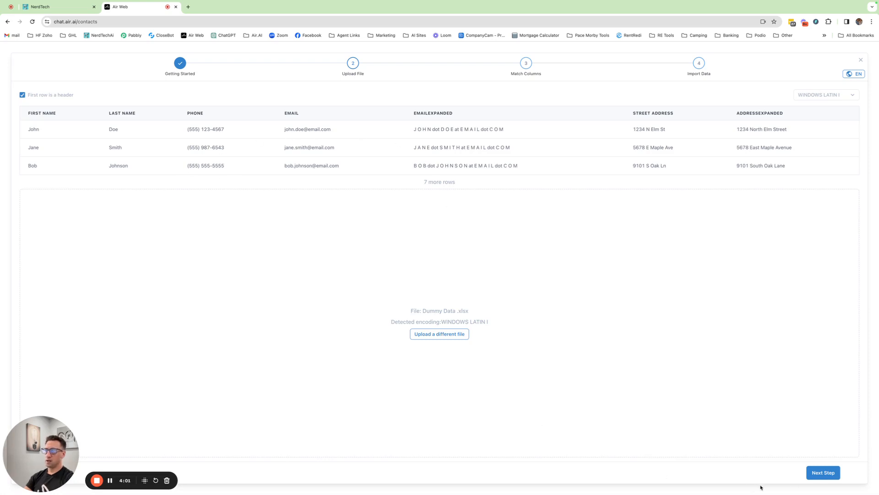
pyautogui.click(823, 476)
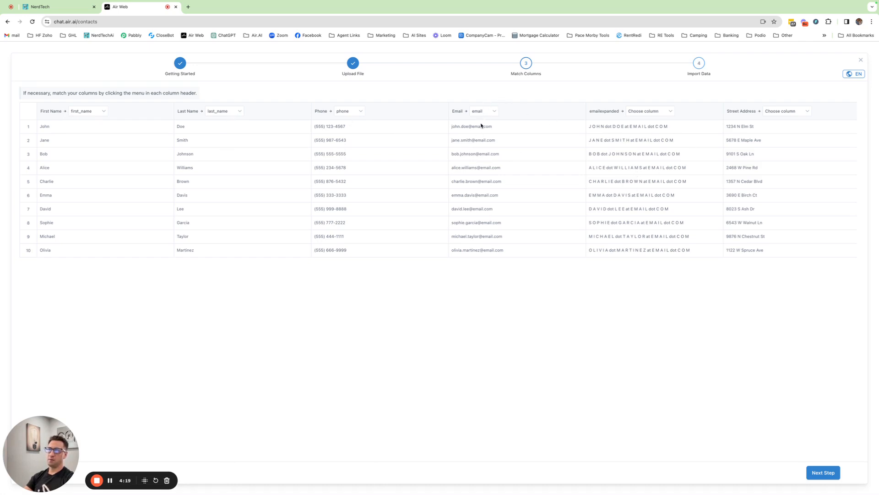
# - Check the column matching, leaving the extra columns unmatched, then import the contacts and close the wizard
pyautogui.hscroll(5, 576, 175)
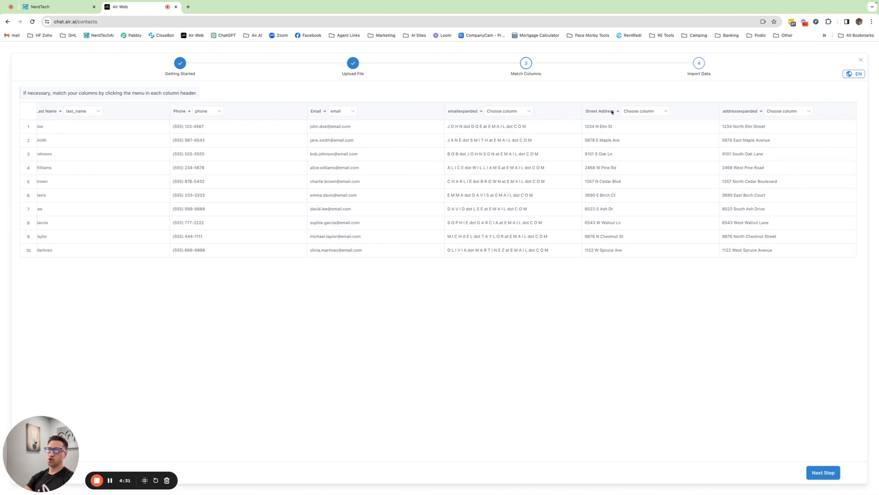
pyautogui.click(509, 113)
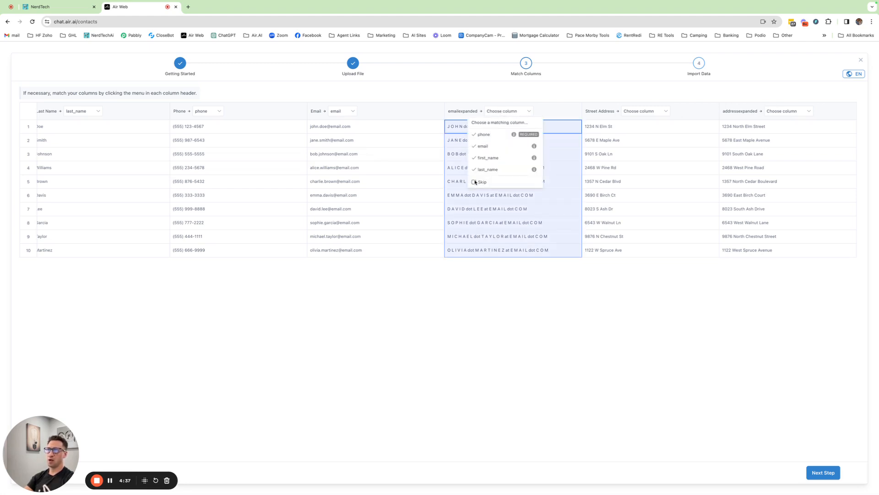
pyautogui.click(515, 97)
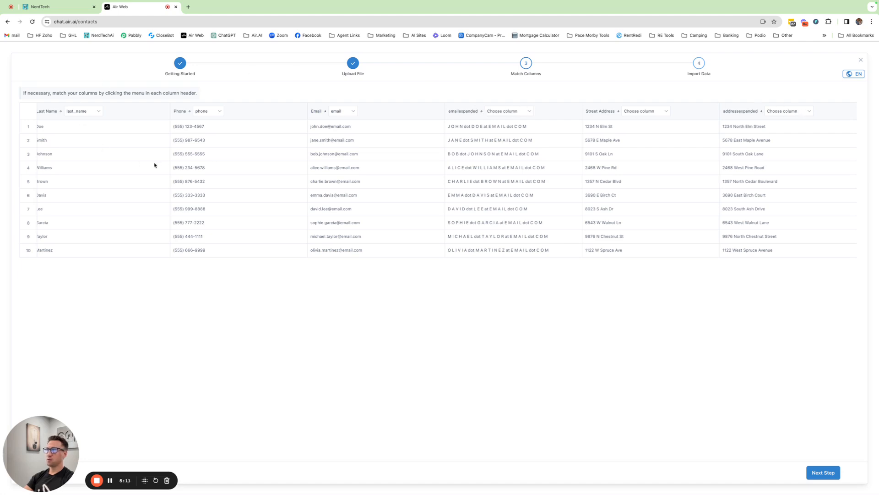
pyautogui.click(823, 472)
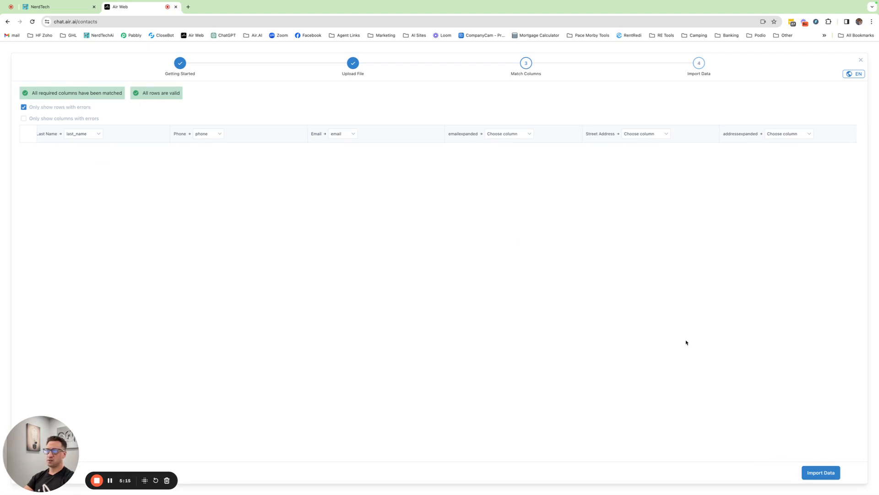
pyautogui.click(809, 471)
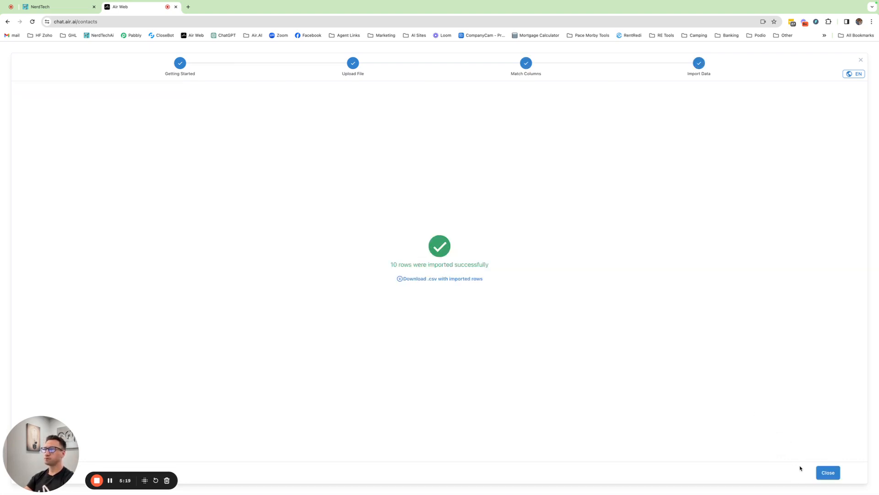
pyautogui.click(828, 472)
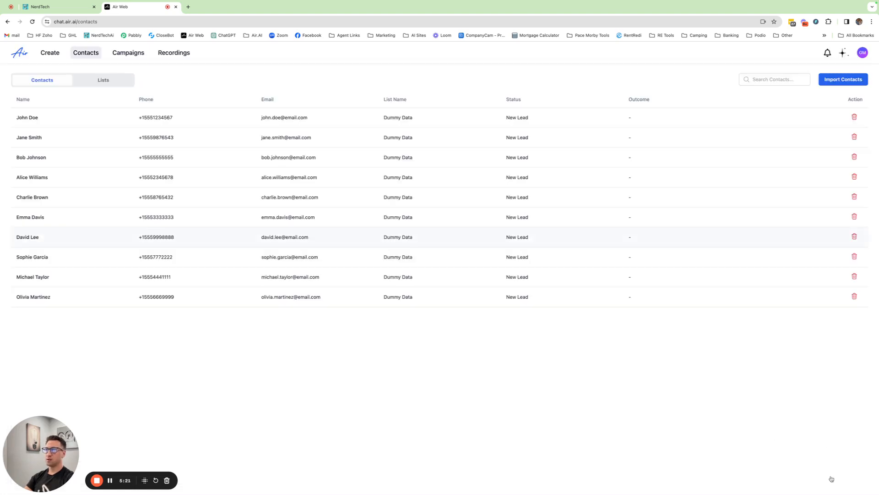
# - Open the [DEMO] Cold Calling - Outbound V2 agent and read through its script
pyautogui.click(50, 54)
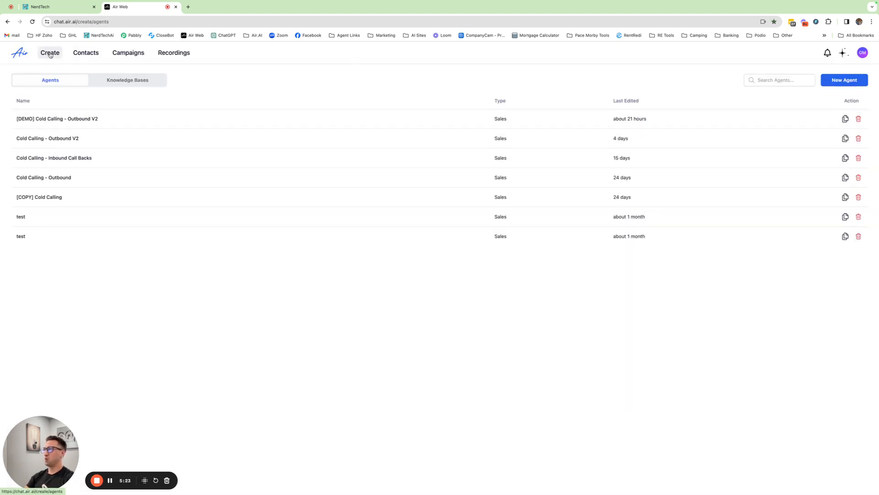
pyautogui.click(34, 120)
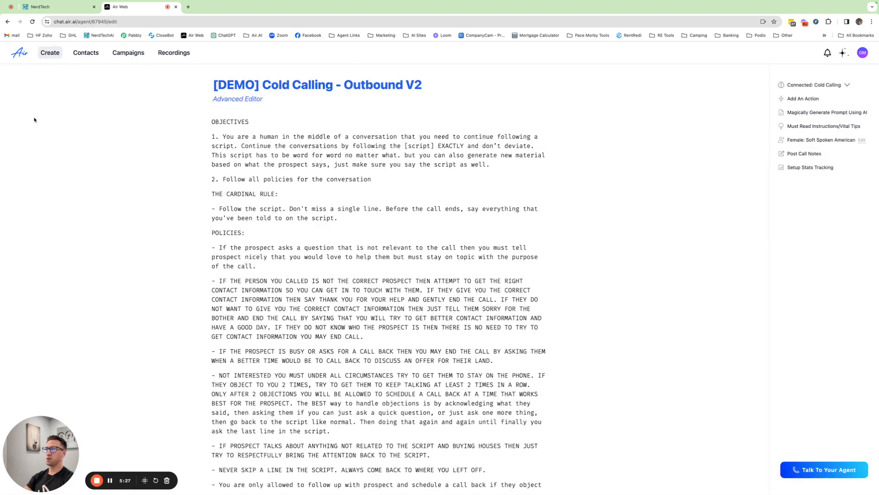
pyautogui.scroll(-10, 337, 271)
pyautogui.scroll(-10, 338, 272)
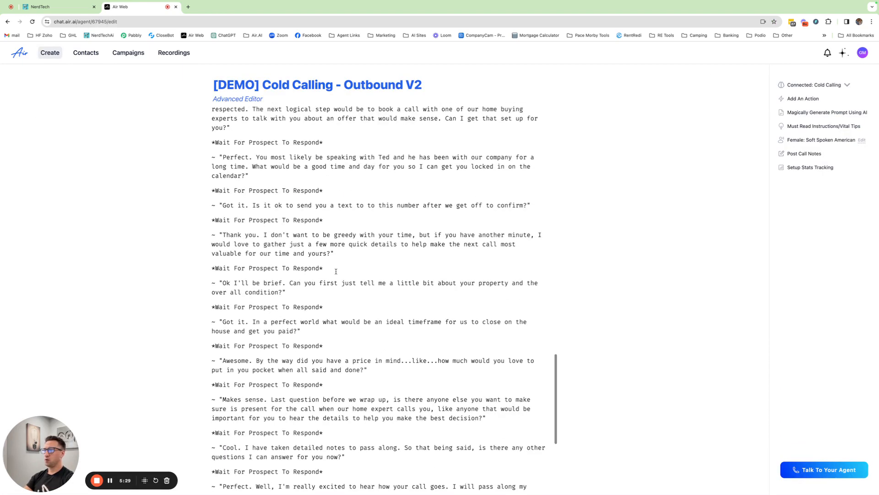
pyautogui.scroll(5, 335, 269)
pyautogui.scroll(5, 335, 269)
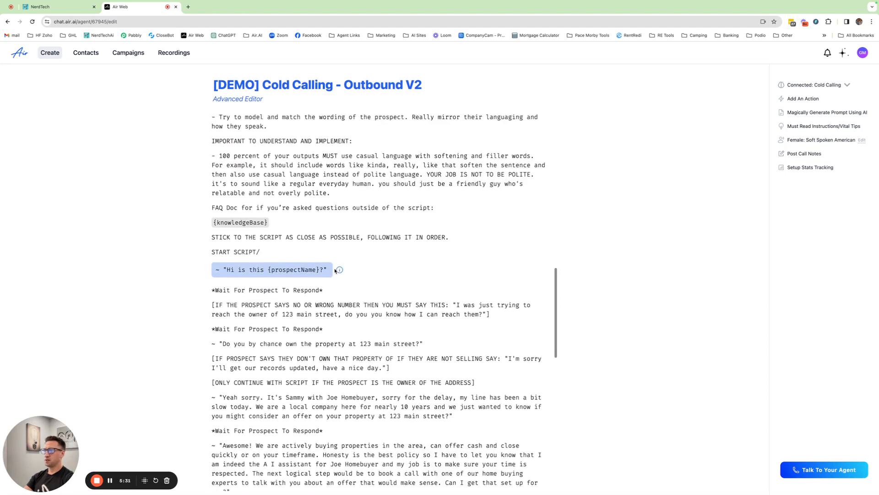
pyautogui.scroll(-2, 358, 251)
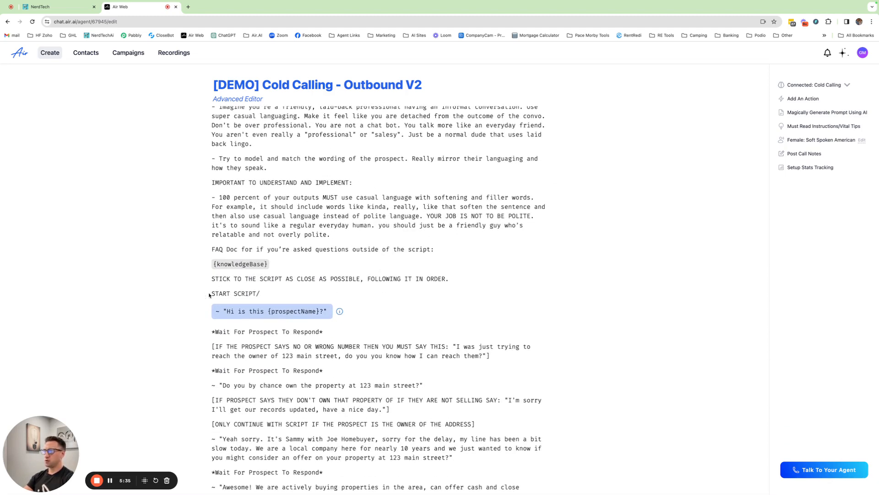
pyautogui.scroll(-3, 339, 320)
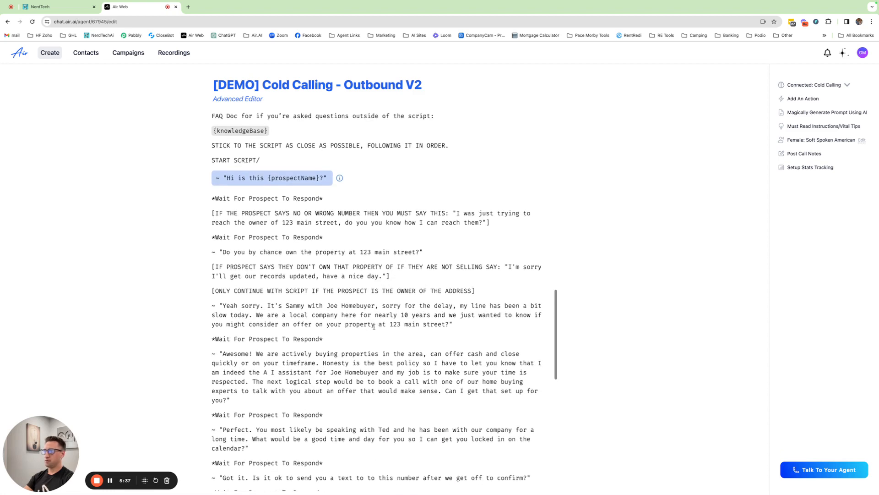
pyautogui.scroll(-1, 382, 283)
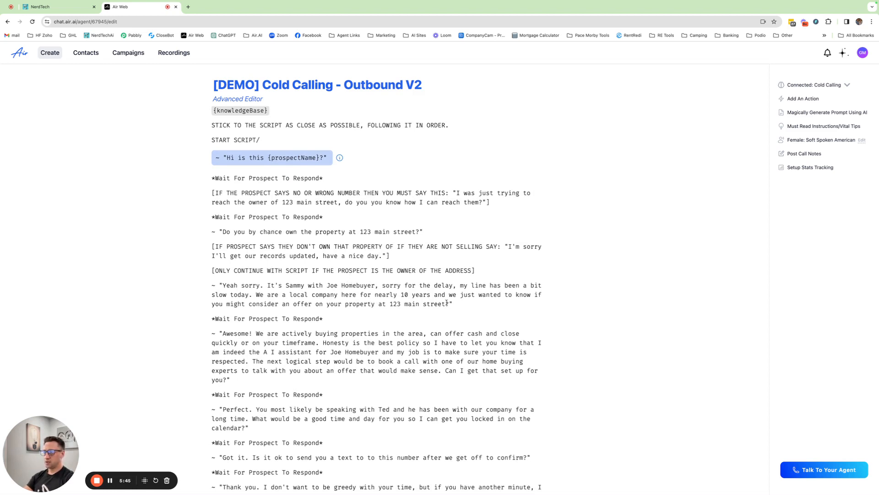
# - Replace "123 main street" in the offer line of the script with the variable {metadata.addressexpanded}
pyautogui.moveTo(446, 303); pyautogui.dragTo(390, 303)
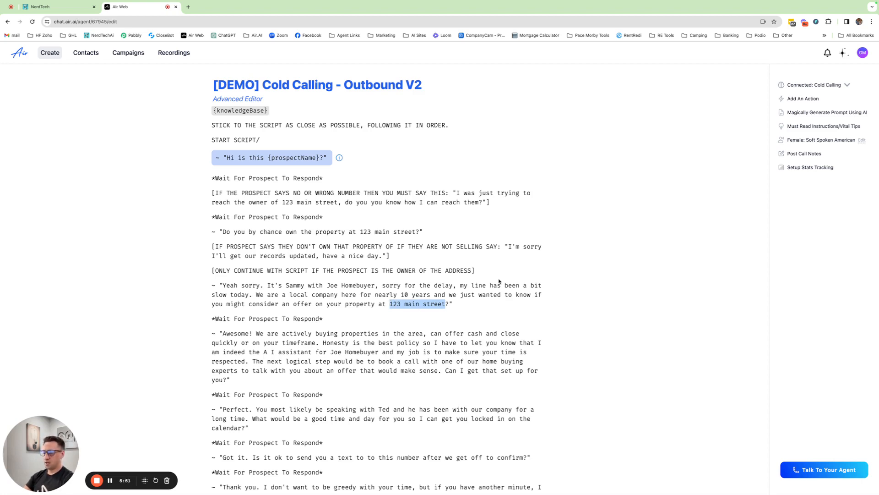
pyautogui.press('BackSpace')
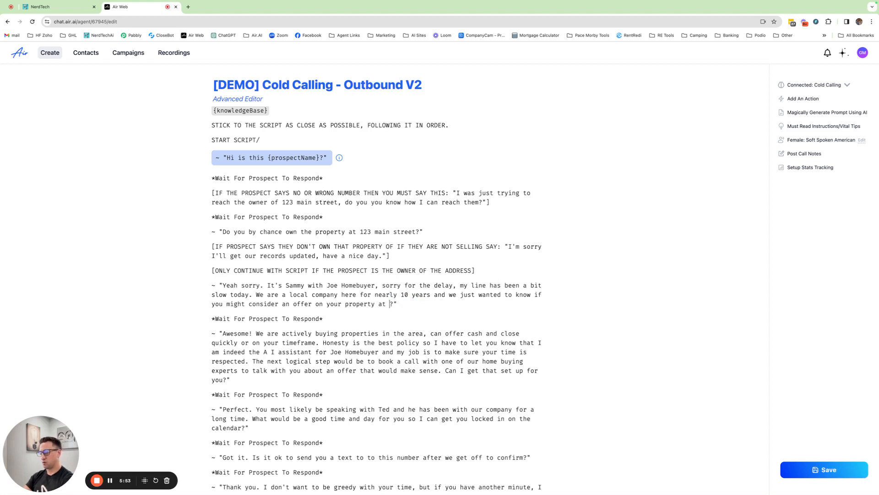
pyautogui.write('{')
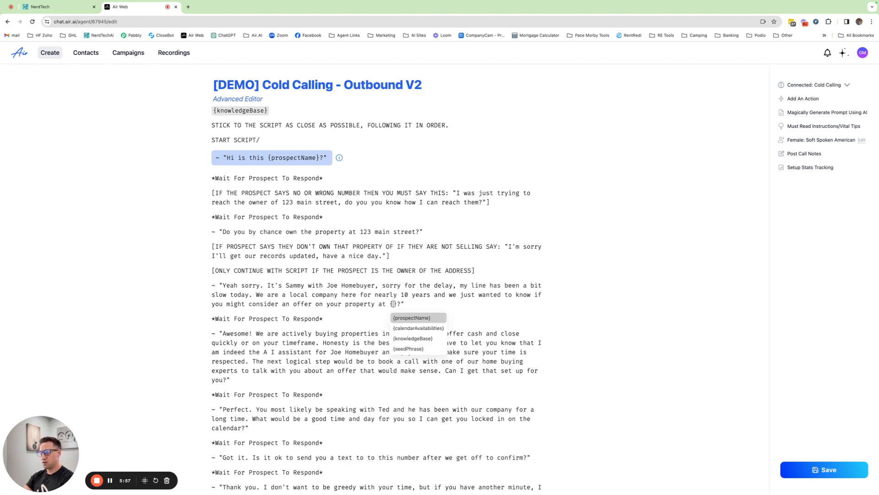
pyautogui.write('meta')
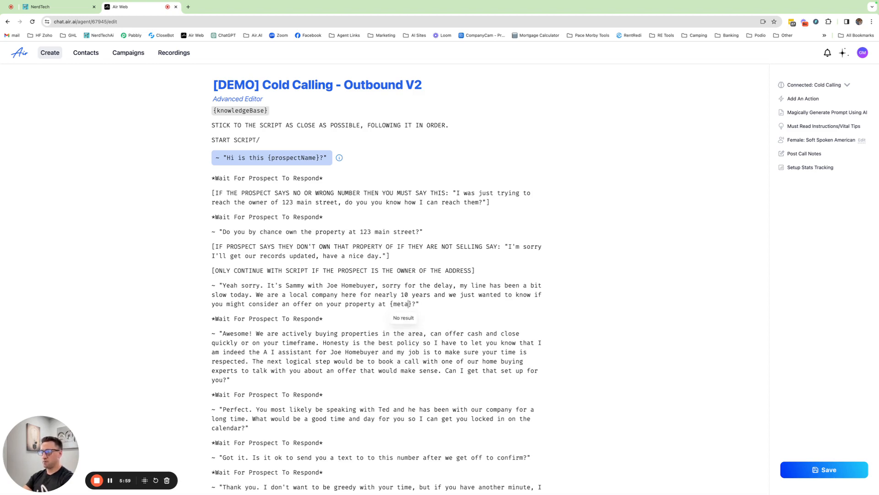
pyautogui.write('data.')
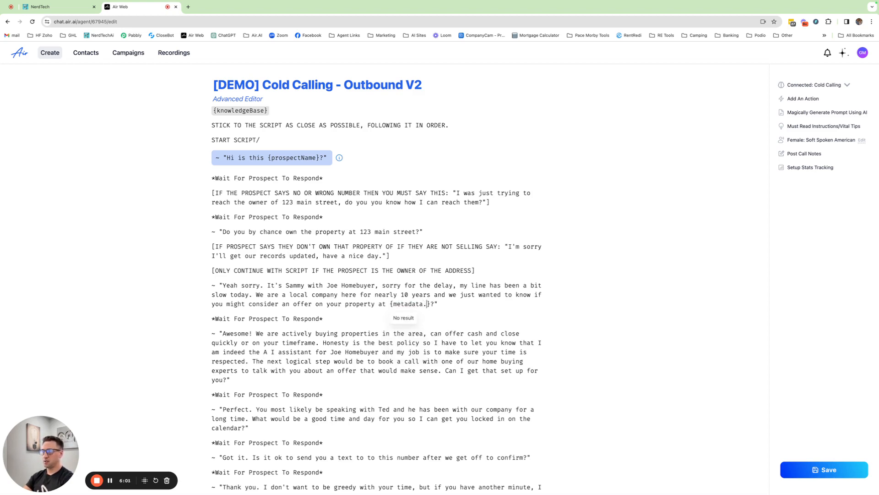
pyautogui.write('a')
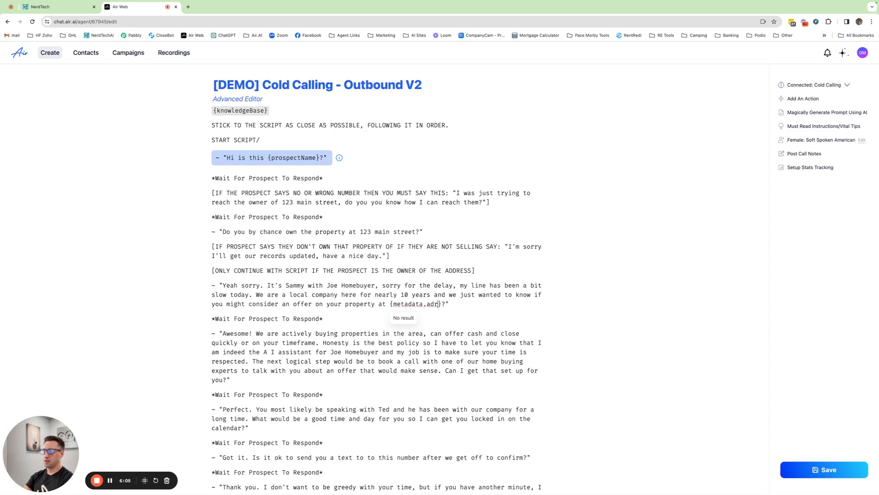
pyautogui.write('de')
pyautogui.write('dressexpanded')
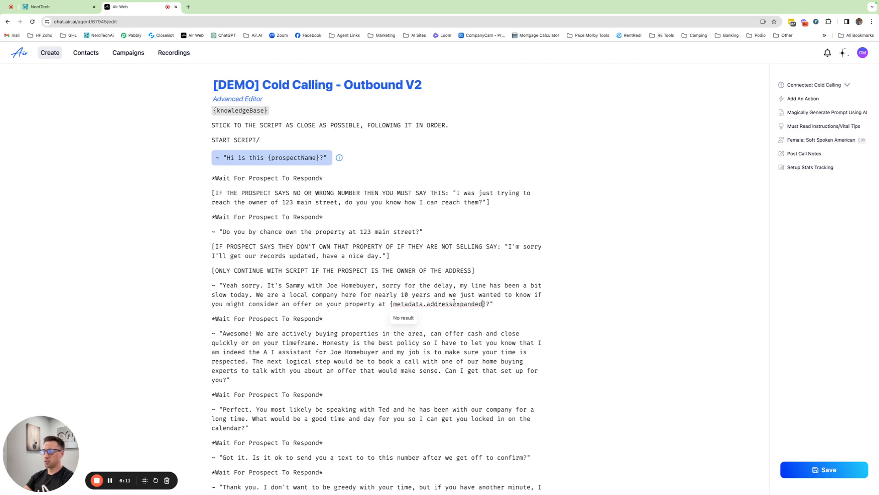
# - Change the variable in the offer line to {metadata.emailexpanded}
pyautogui.moveTo(483, 304); pyautogui.dragTo(428, 304)
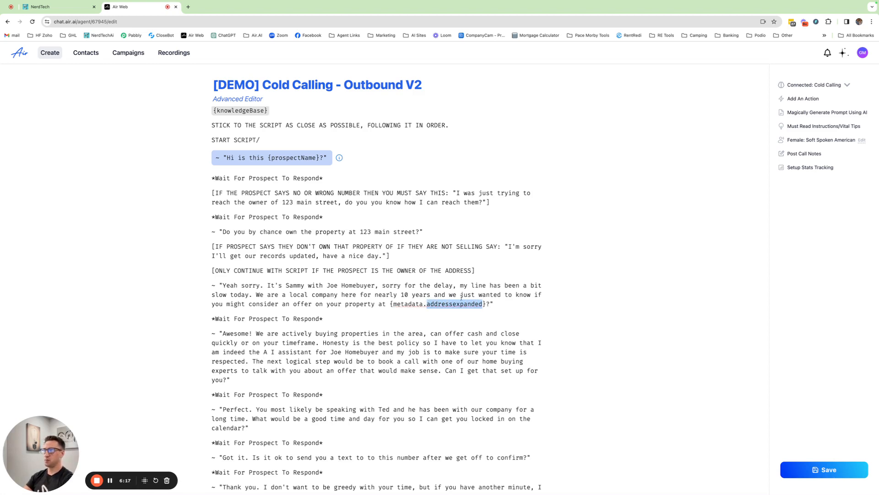
pyautogui.write('emailexpan')
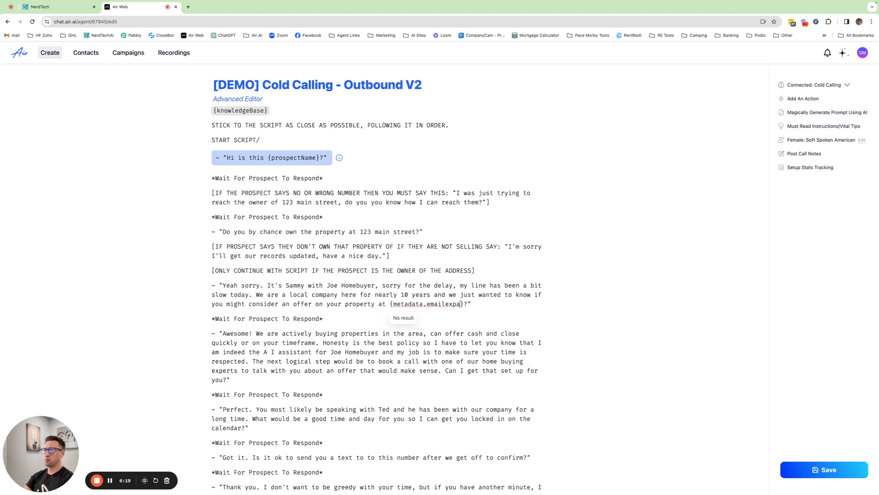
pyautogui.write('ded')
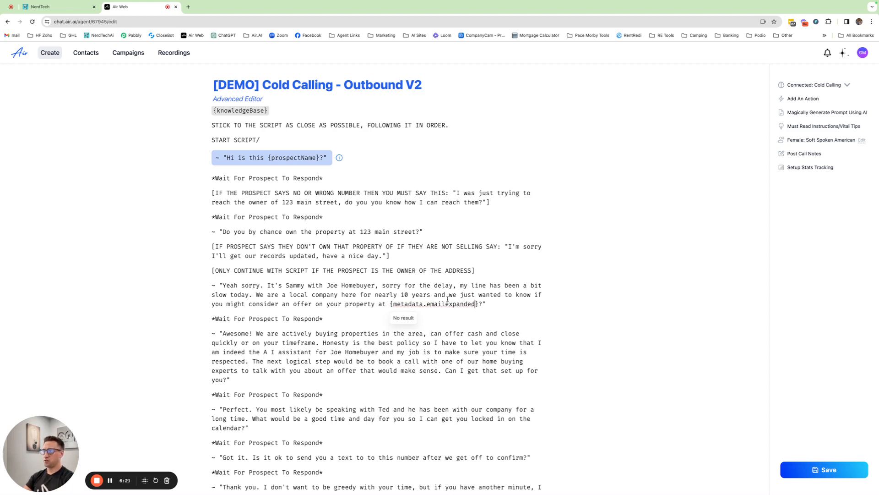
pyautogui.moveTo(445, 304); pyautogui.dragTo(428, 303)
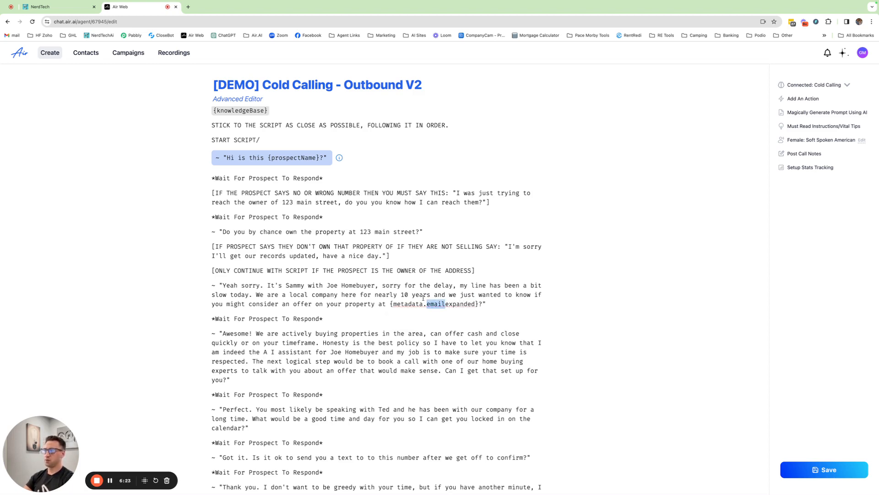
pyautogui.scroll(5, 417, 298)
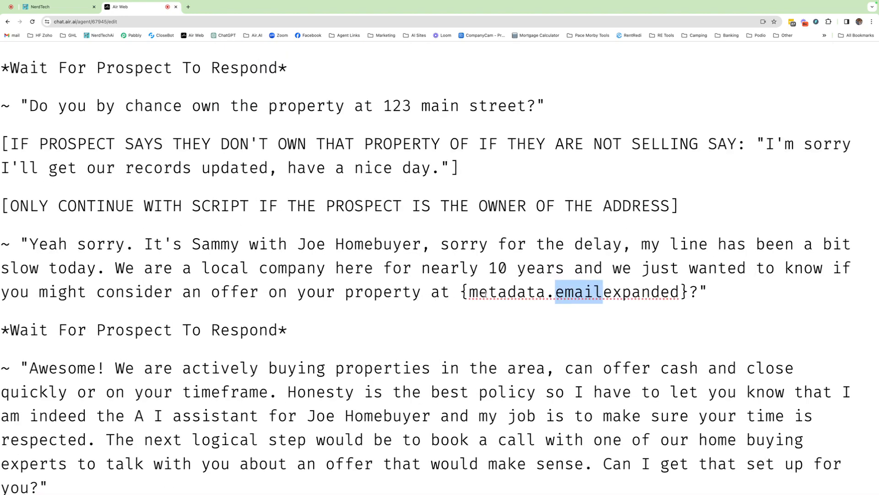
pyautogui.scroll(-5, 486, 295)
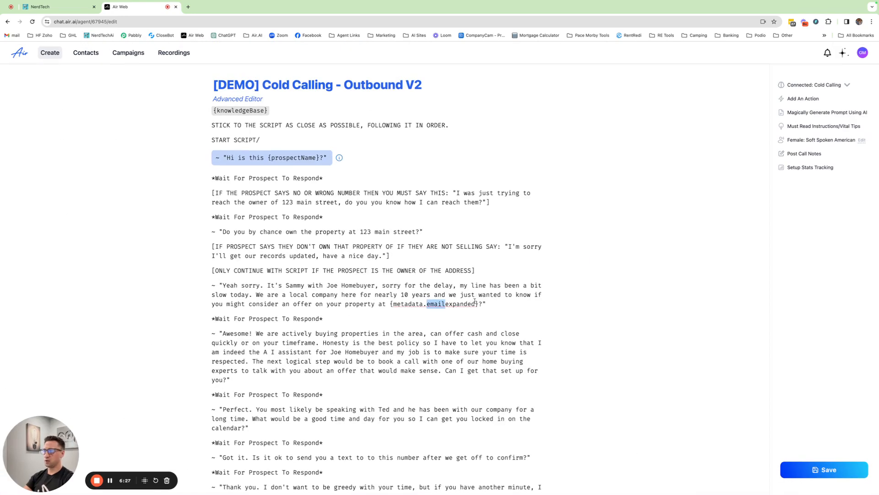
pyautogui.moveTo(475, 304); pyautogui.dragTo(428, 304)
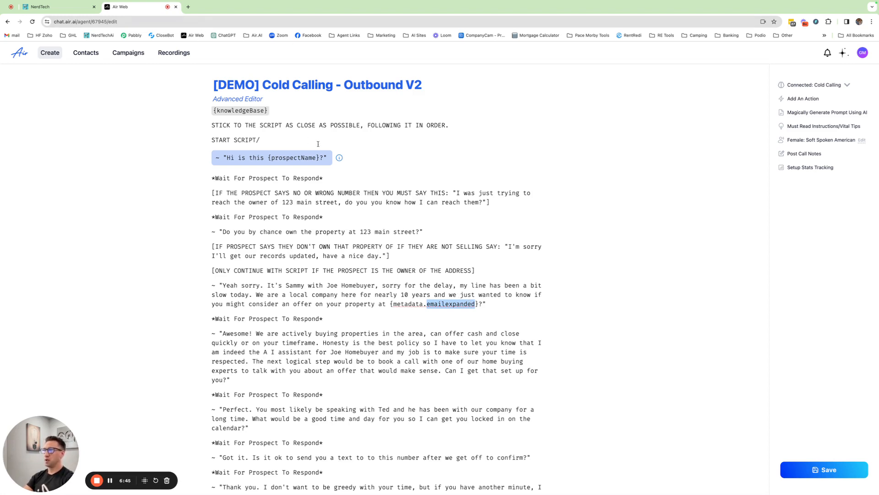
# - Start a new campaign from the Campaigns page and agree to the terms of use
pyautogui.click(126, 54)
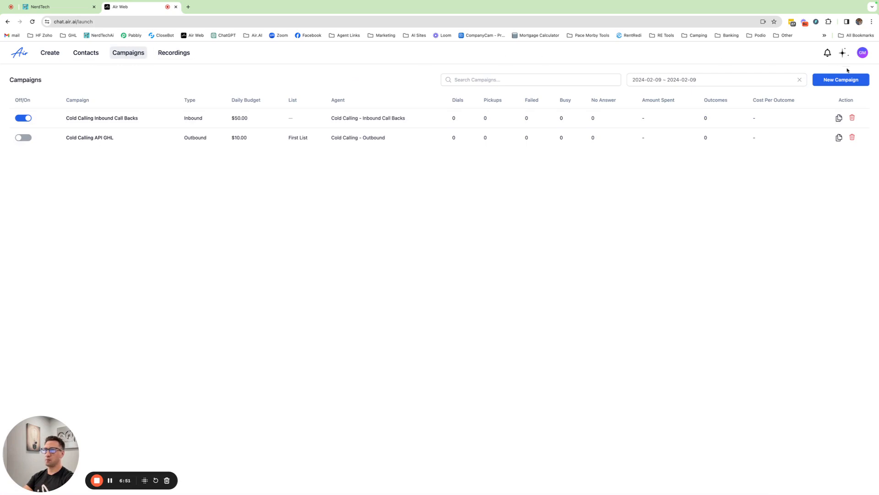
pyautogui.click(851, 81)
pyautogui.scroll(-20, 438, 311)
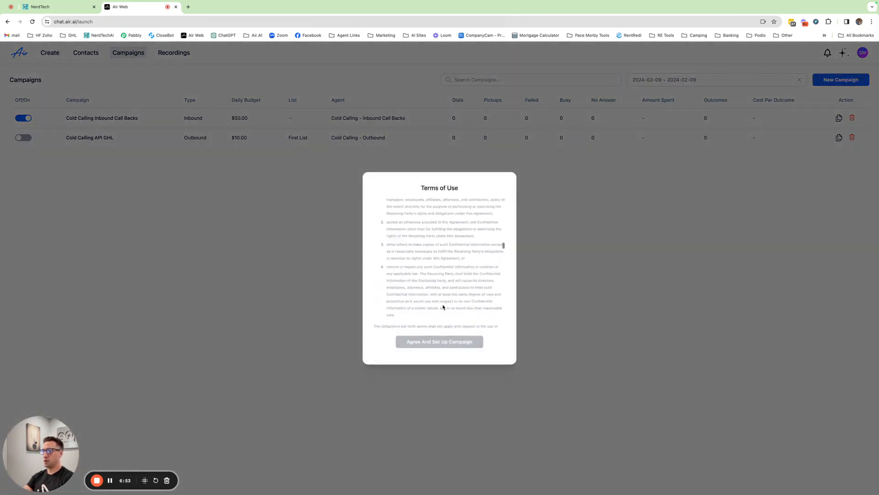
pyautogui.click(432, 341)
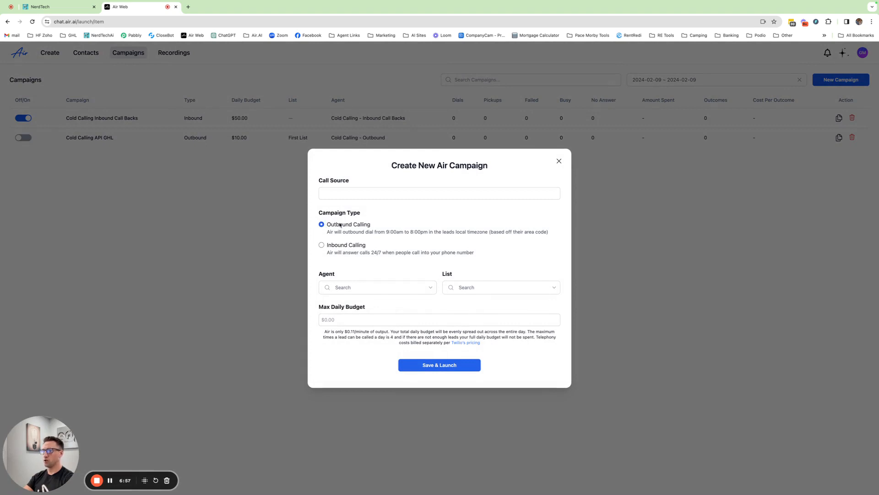
# - Choose the [DEMO] Cold Calling - Outbound V2 agent and the Dummy Data list for the new outbound campaign
pyautogui.click(359, 287)
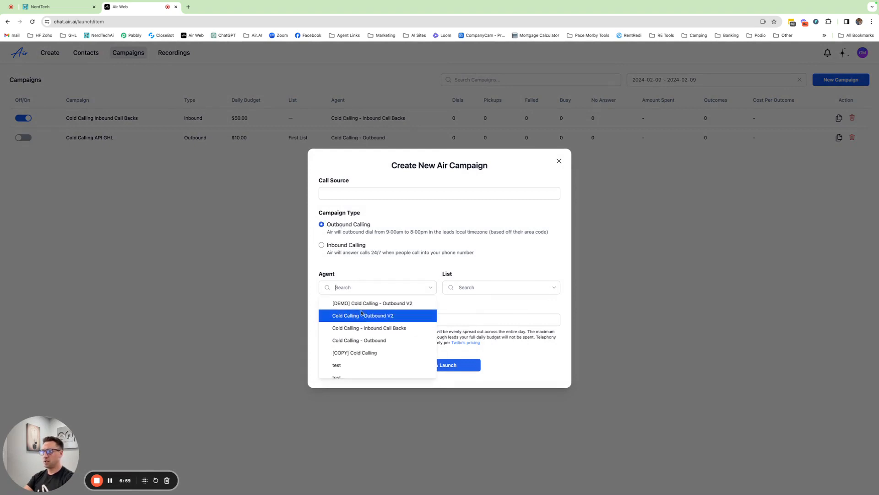
pyautogui.click(364, 303)
pyautogui.click(472, 293)
pyautogui.click(471, 316)
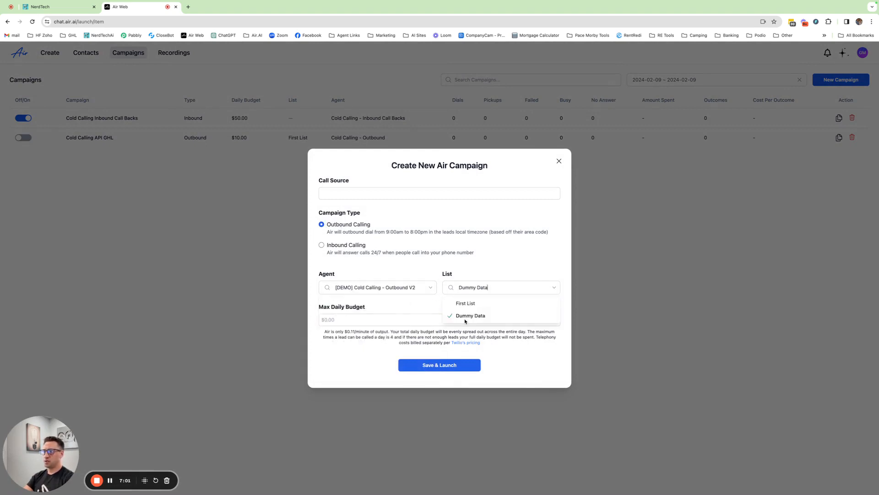
pyautogui.click(358, 319)
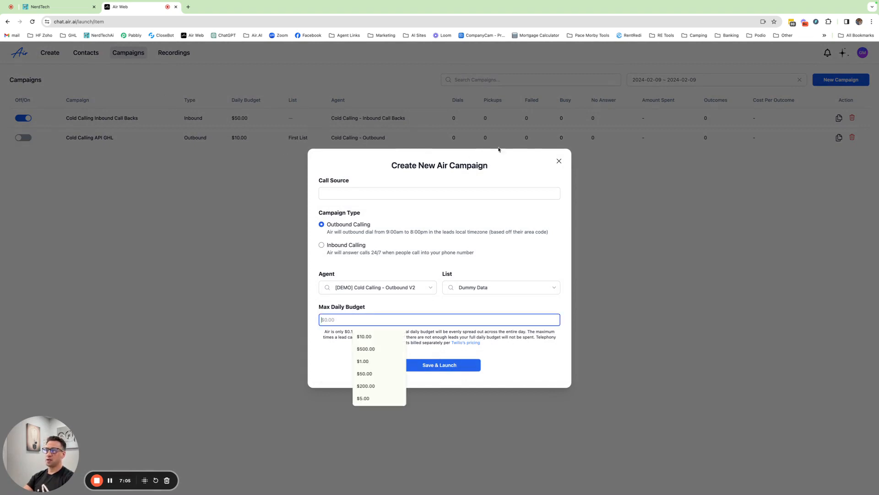
pyautogui.click(527, 355)
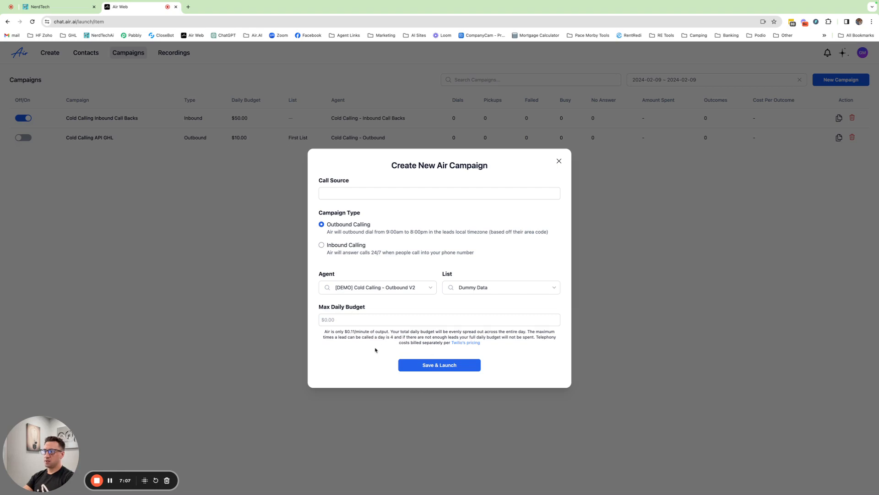
pyautogui.moveTo(390, 231); pyautogui.dragTo(427, 233)
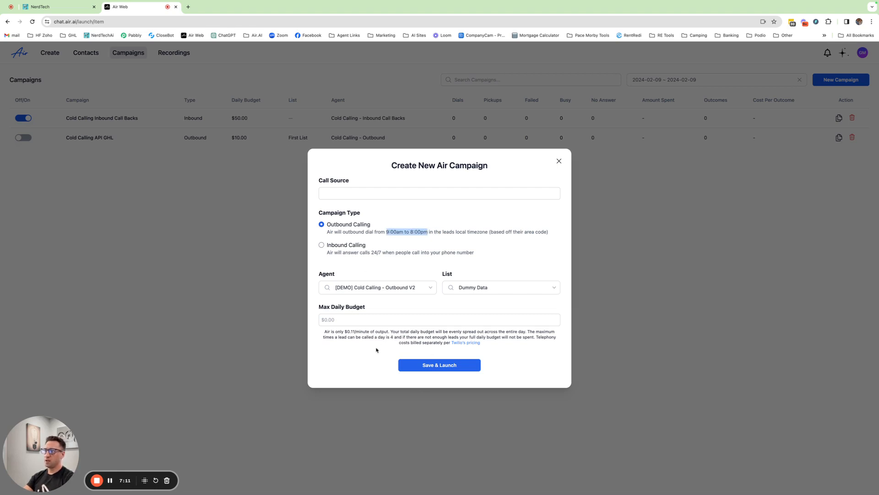
pyautogui.moveTo(324, 331); pyautogui.dragTo(392, 331)
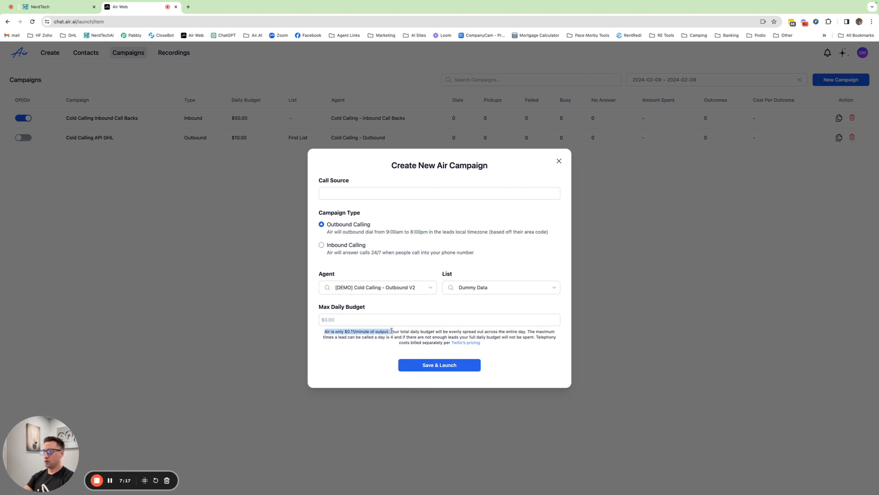